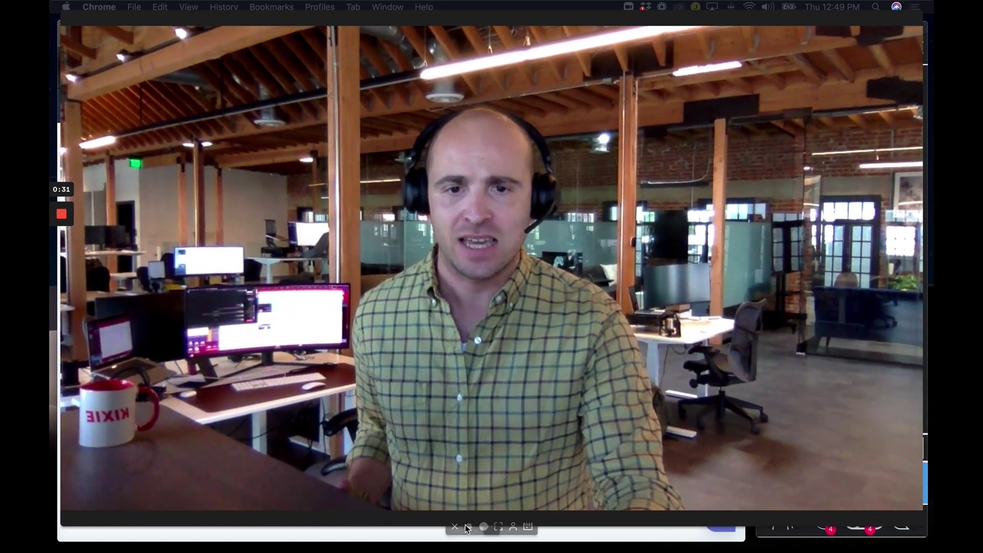
Step: Delete the Initial Reach Out email-open filter from the workflow's enrollment trigger, leaving no criteria
left_click(320, 456)
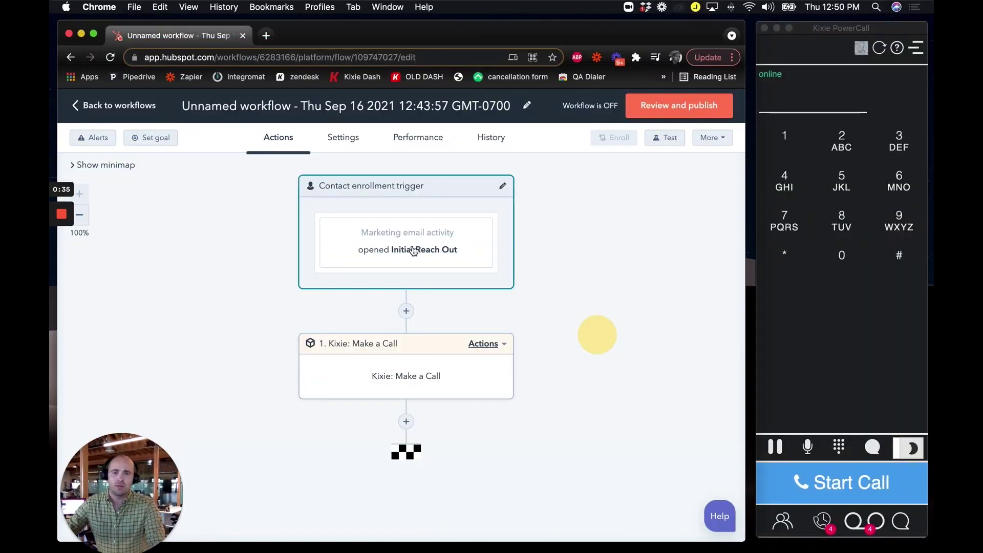
left_click(433, 248)
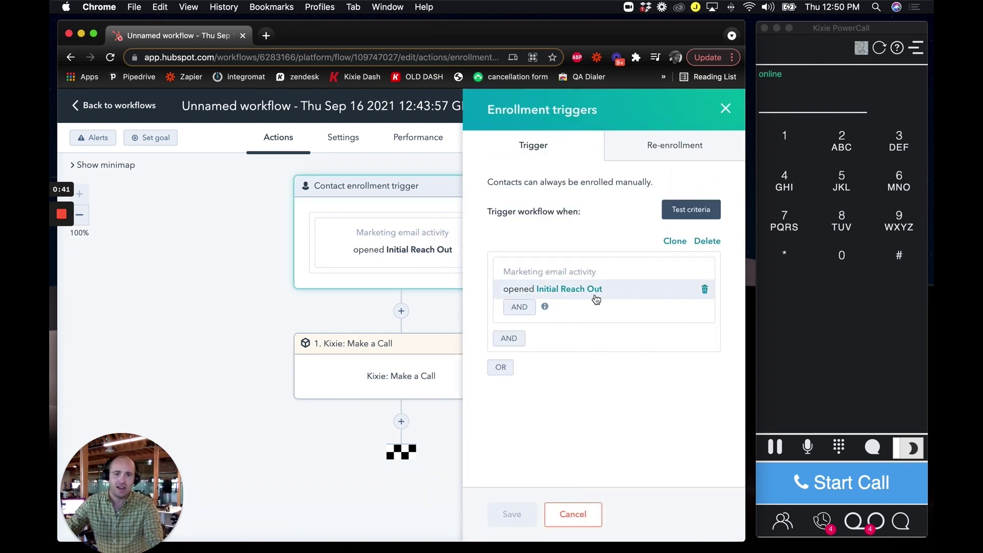
left_click(628, 296)
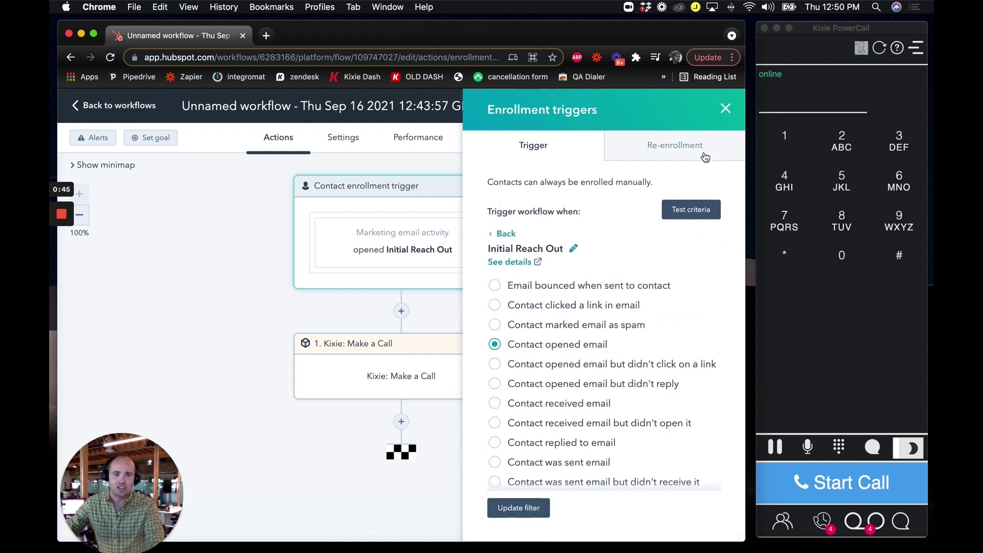
left_click(725, 108)
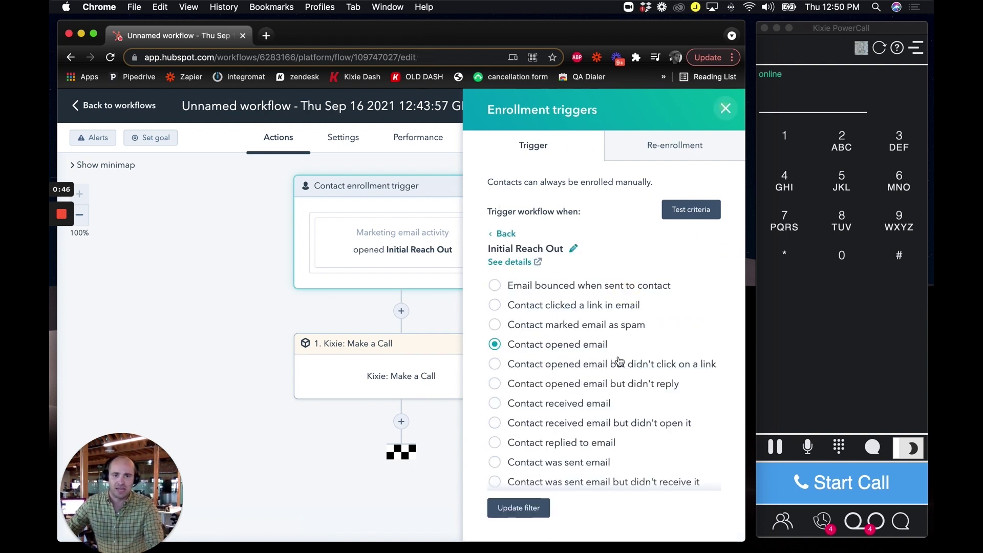
left_click(468, 277)
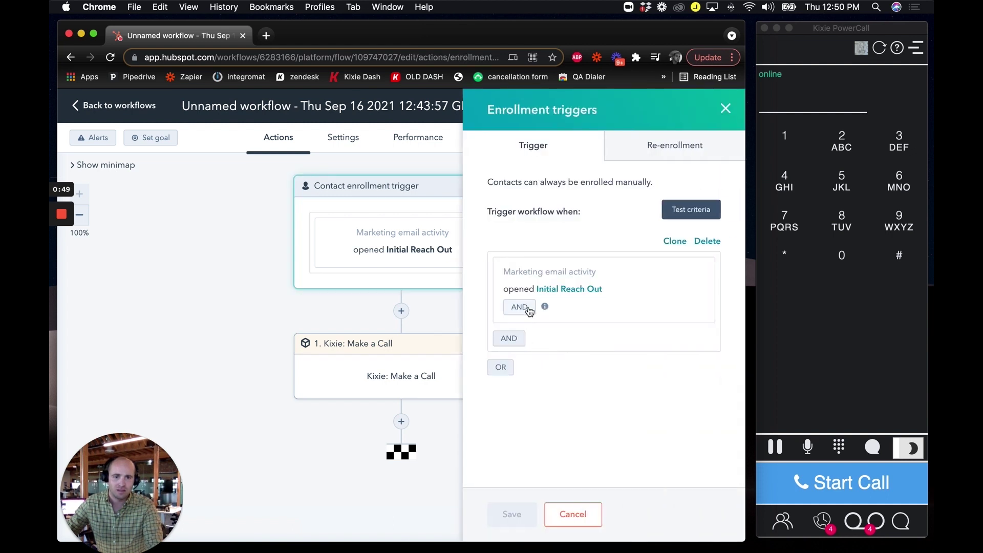
left_click(704, 288)
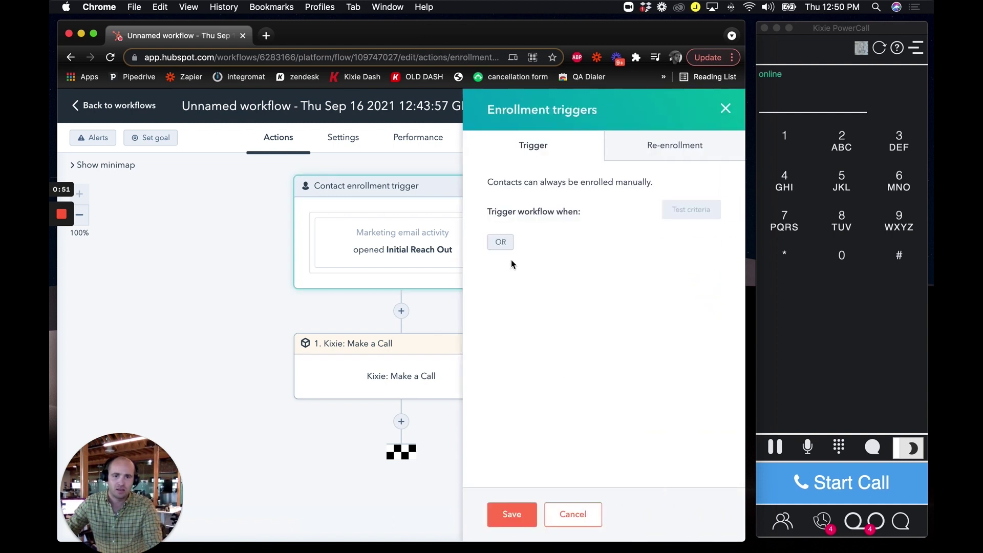
Step: Start a new OR trigger filter on Marketing emails and pick the Initial Reach Out email
left_click(501, 242)
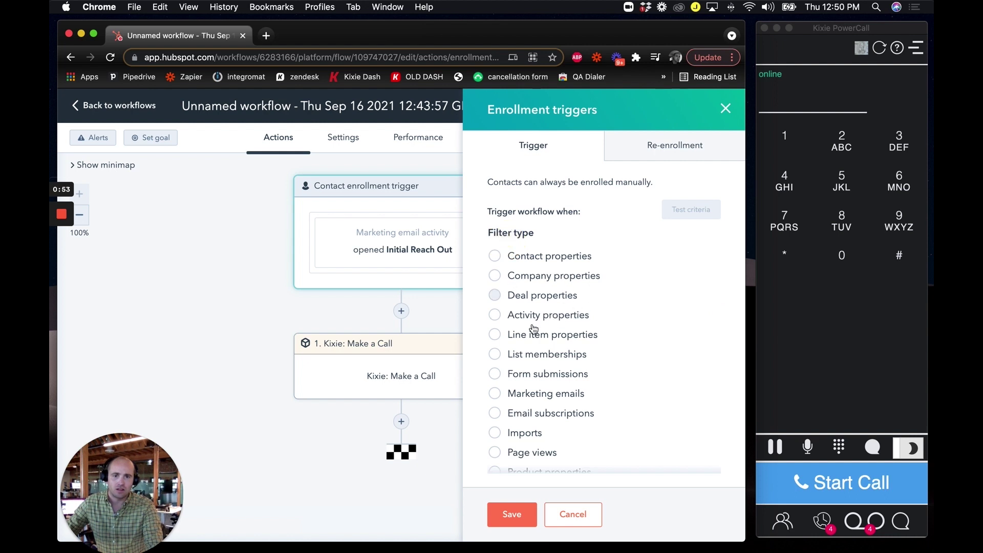
scroll(534, 329, "down", 1)
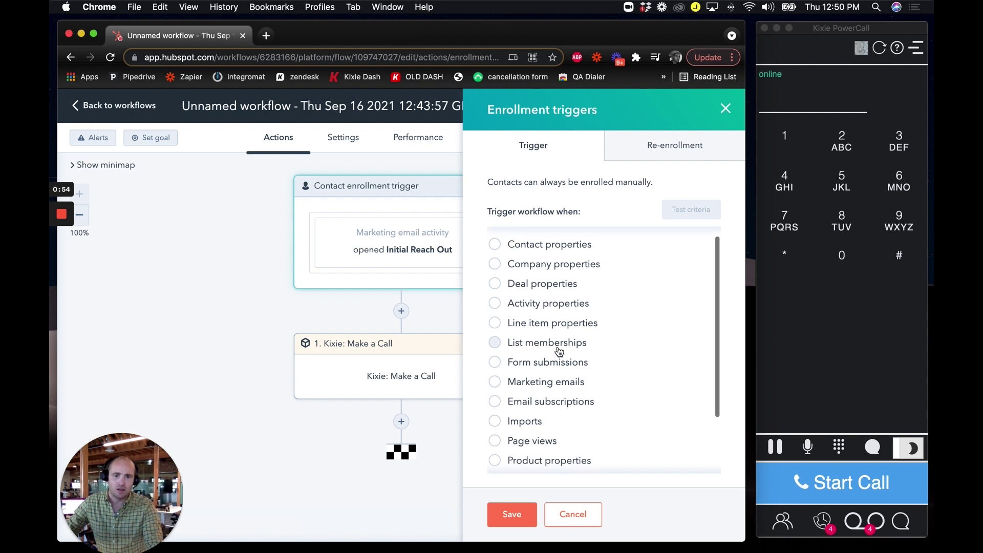
left_click(548, 376)
left_click(551, 276)
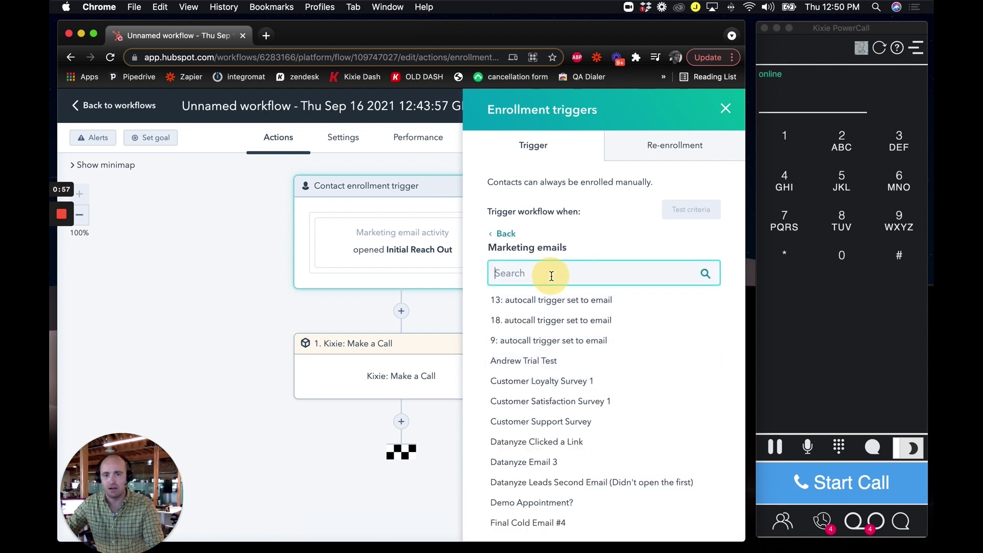
type("ini")
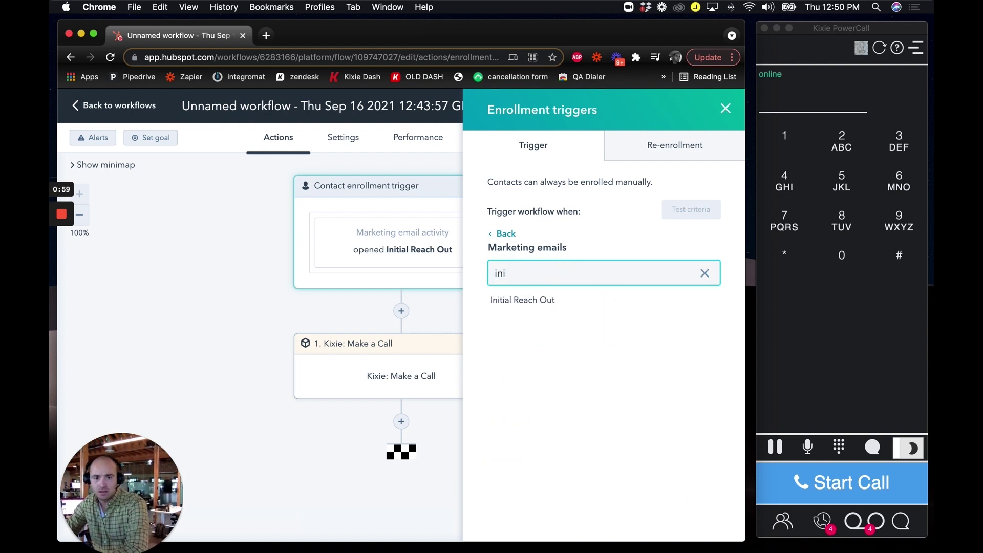
left_click(552, 303)
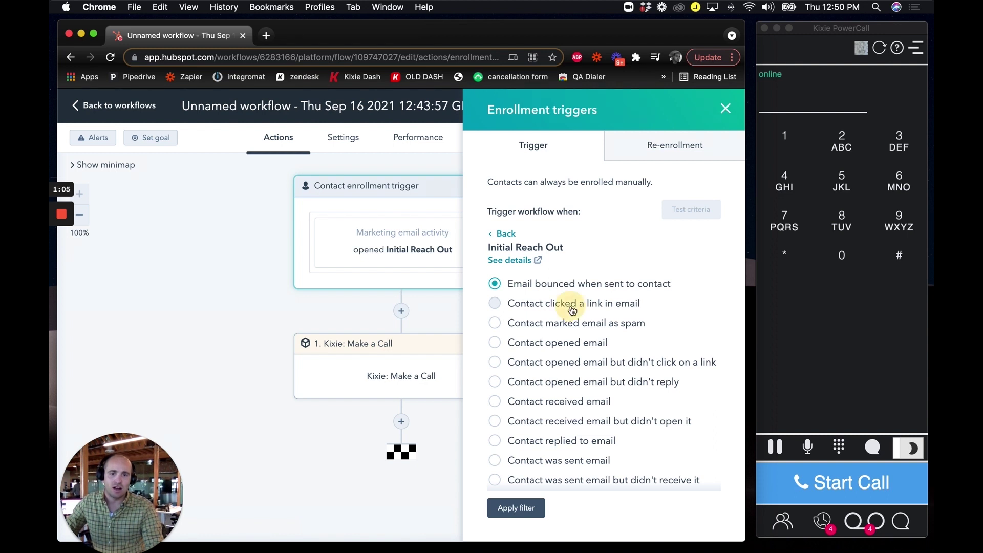
Step: Set the condition to Contact opened email, apply the filter, and close the trigger panel
left_click(566, 305)
left_click(545, 332)
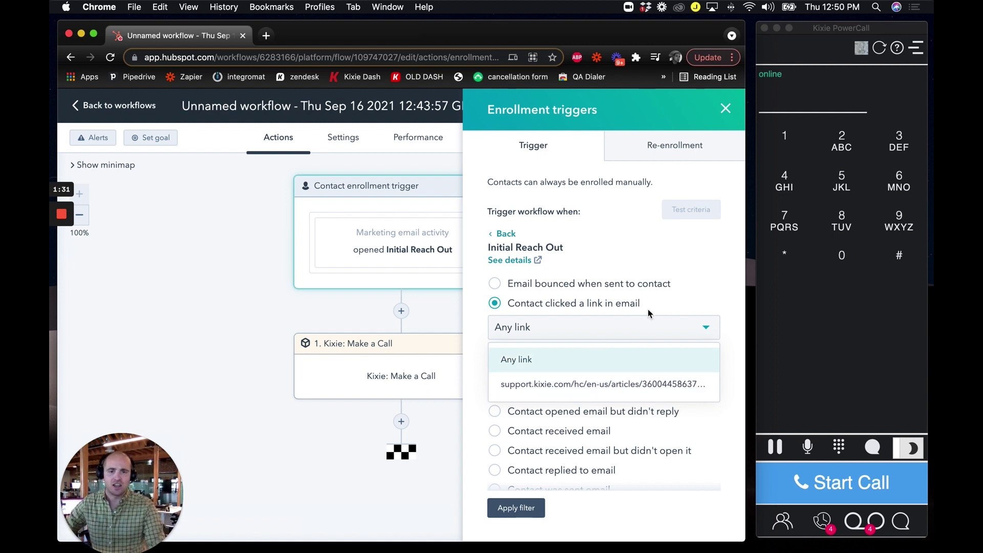
left_click(689, 304)
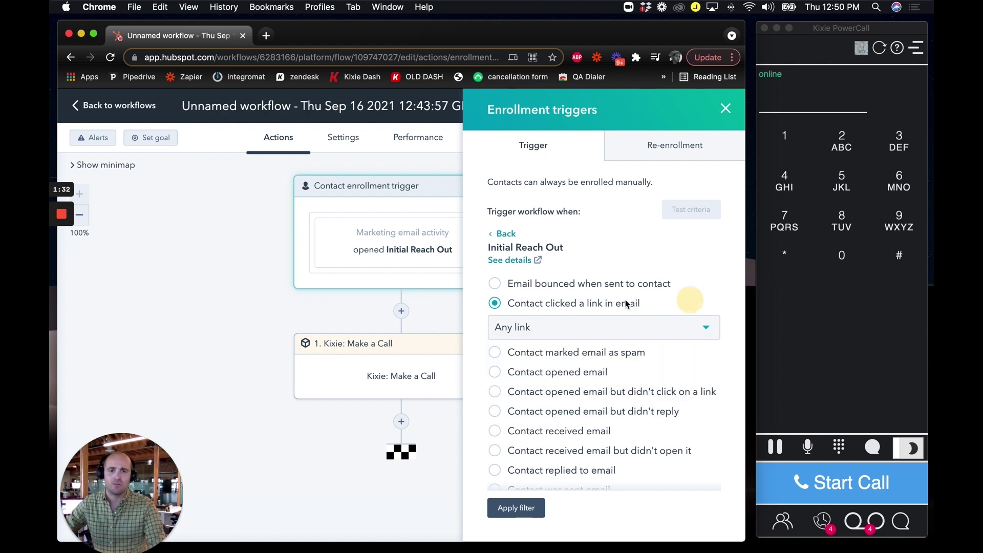
left_click(563, 378)
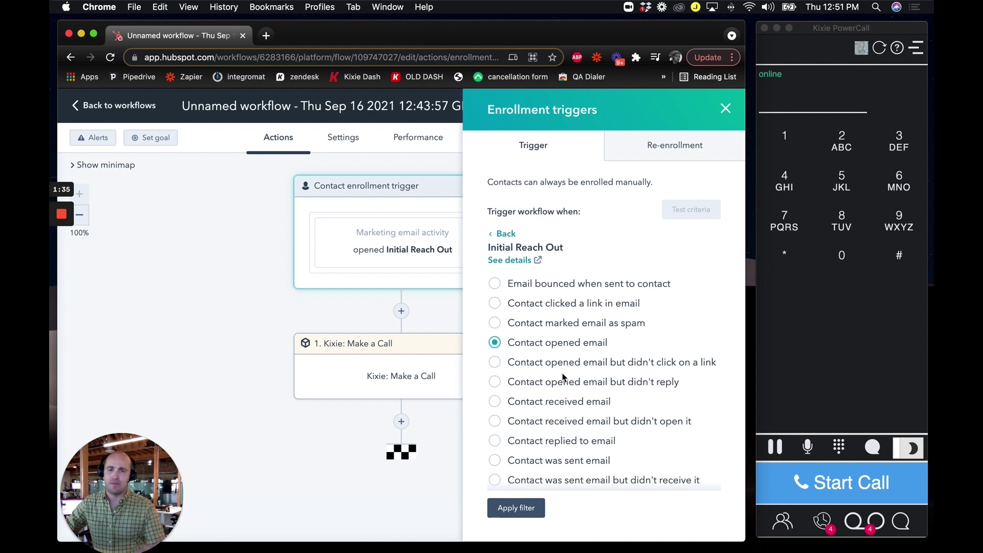
left_click(531, 516)
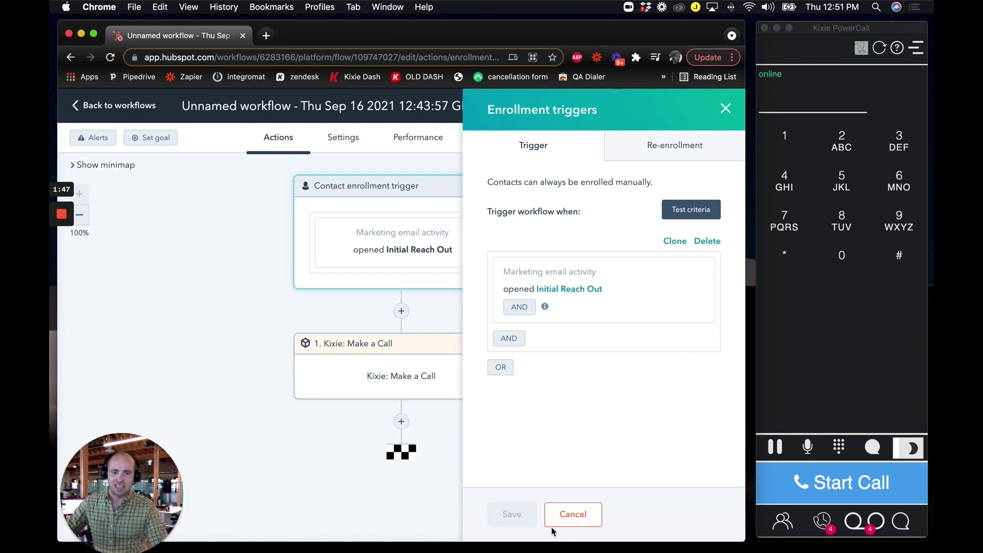
left_click(594, 527)
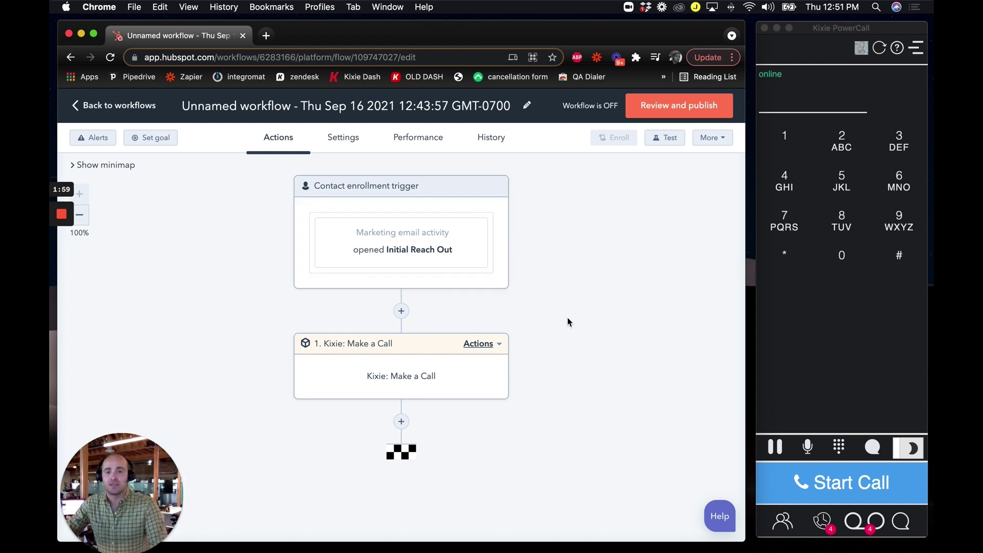
scroll(572, 325, "down", 1)
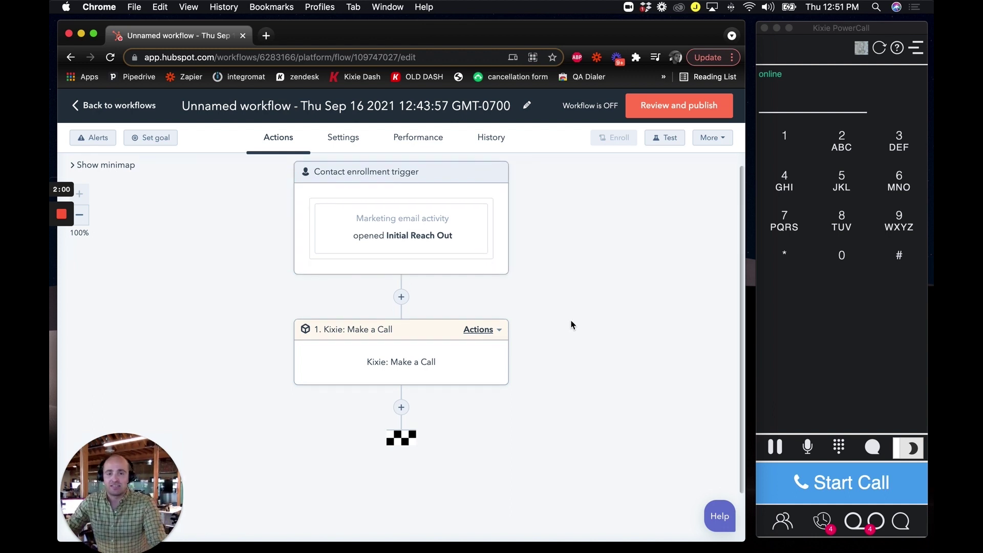
left_click(409, 348)
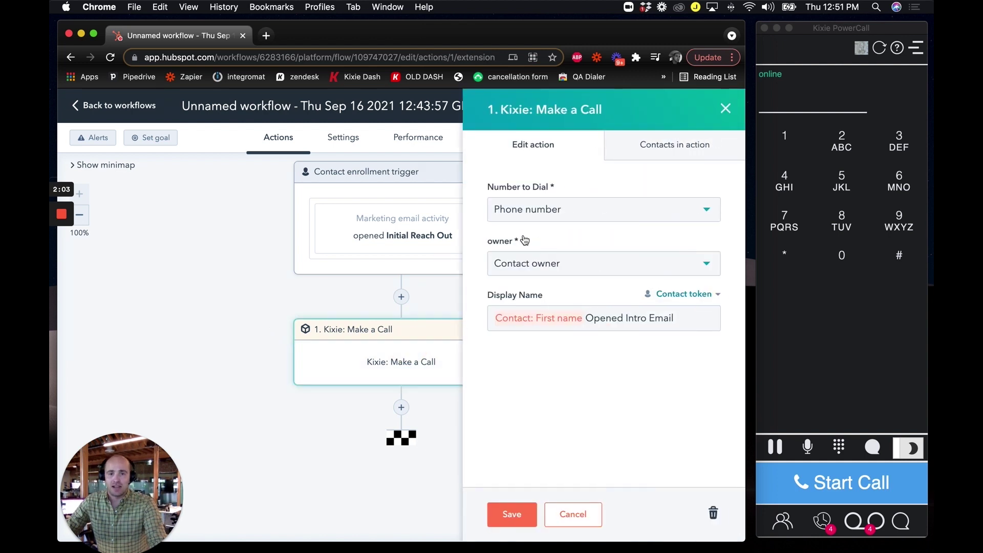
left_click(595, 518)
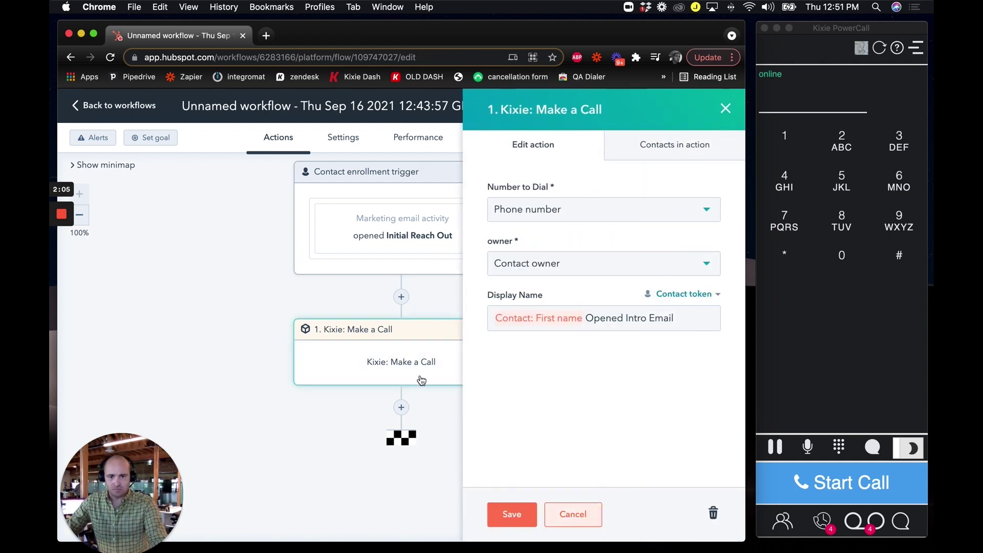
left_click(401, 407)
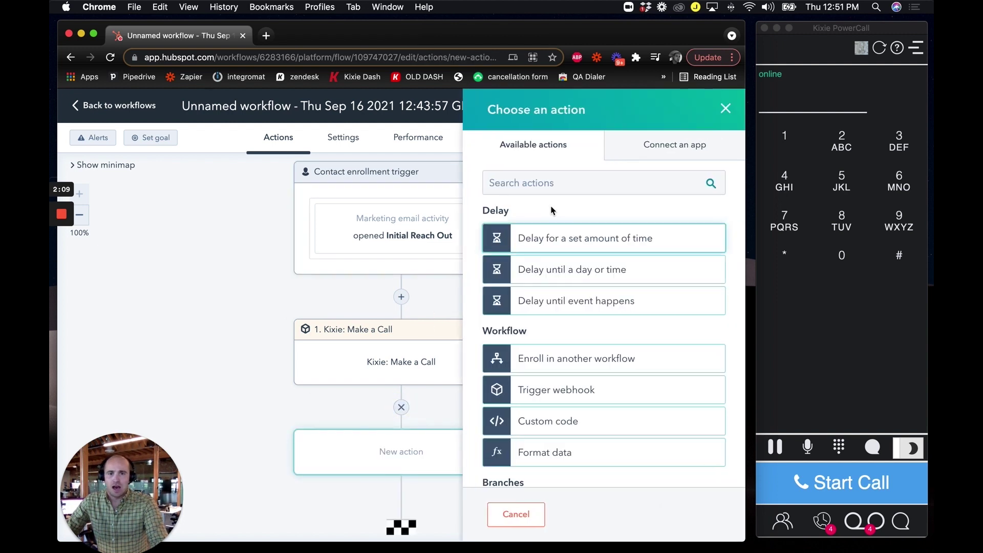
Step: Add a Kixie: Make a Call action that dials the contact's Phone number
left_click(554, 183)
type("kixie")
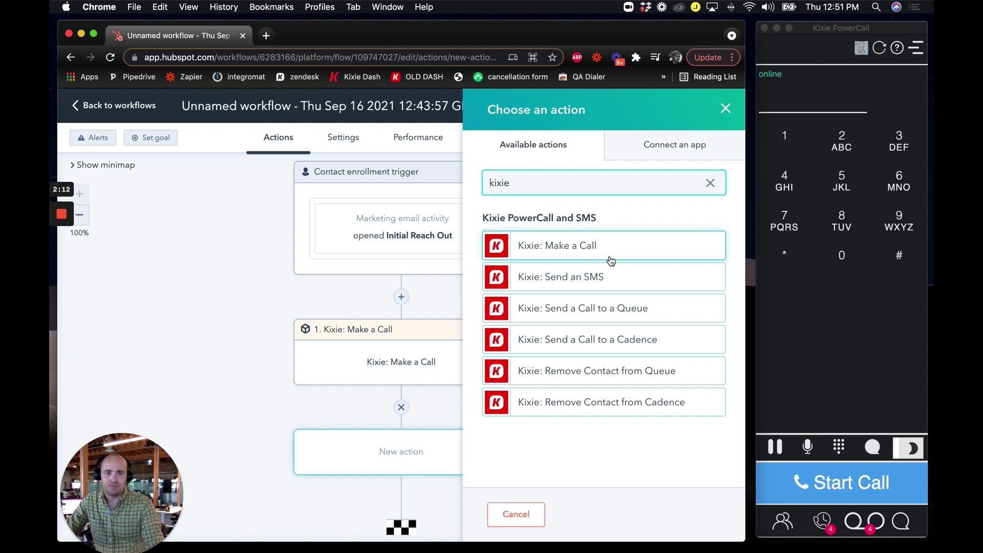
left_click(609, 249)
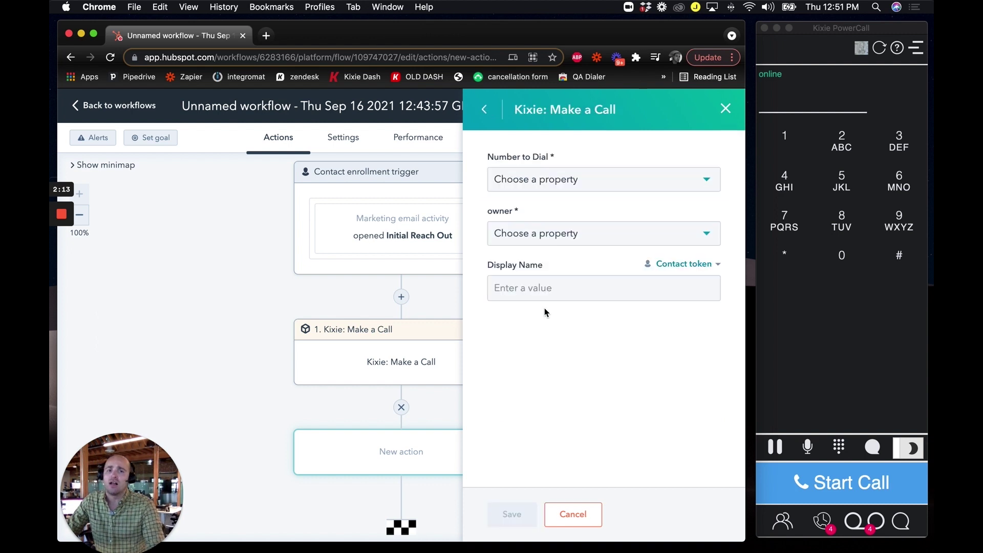
left_click(550, 184)
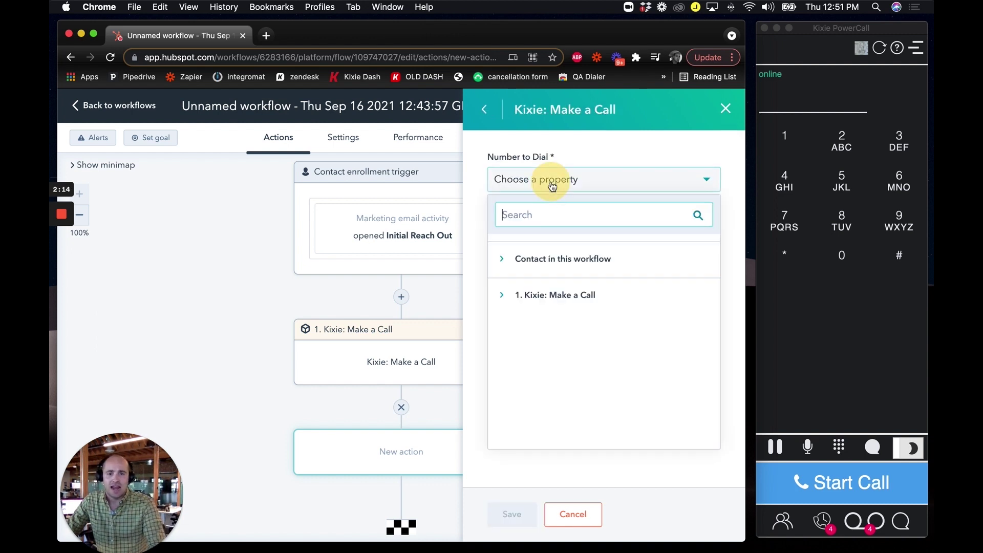
left_click(556, 267)
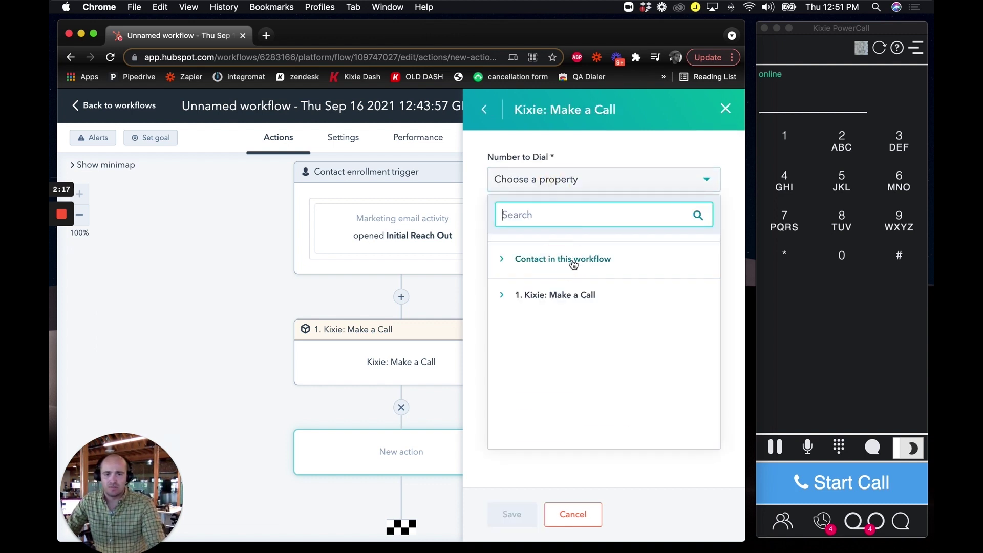
type("phone number")
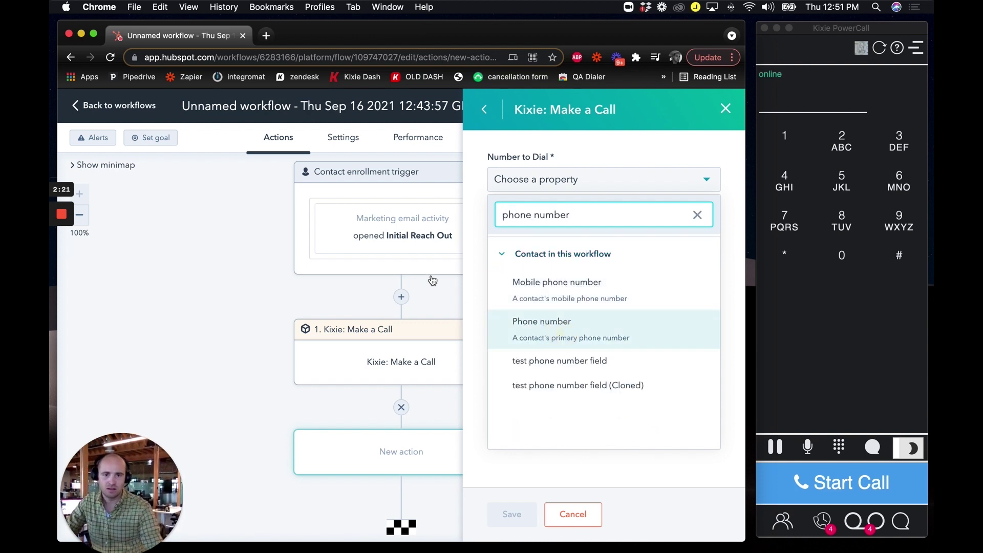
key("Return")
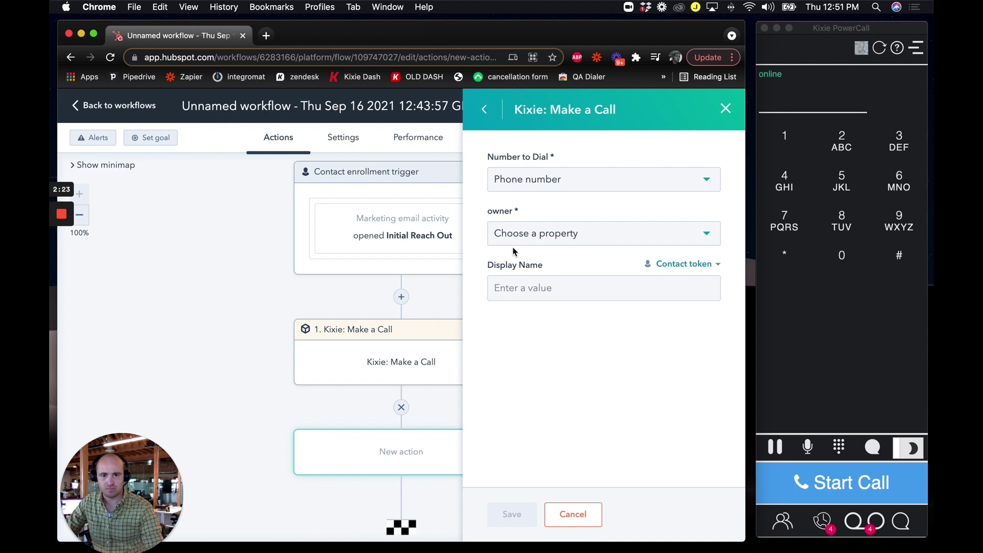
Step: Set owner to Contact owner and Display Name to First name plus 'Opened Email', then discard the draft
left_click(550, 234)
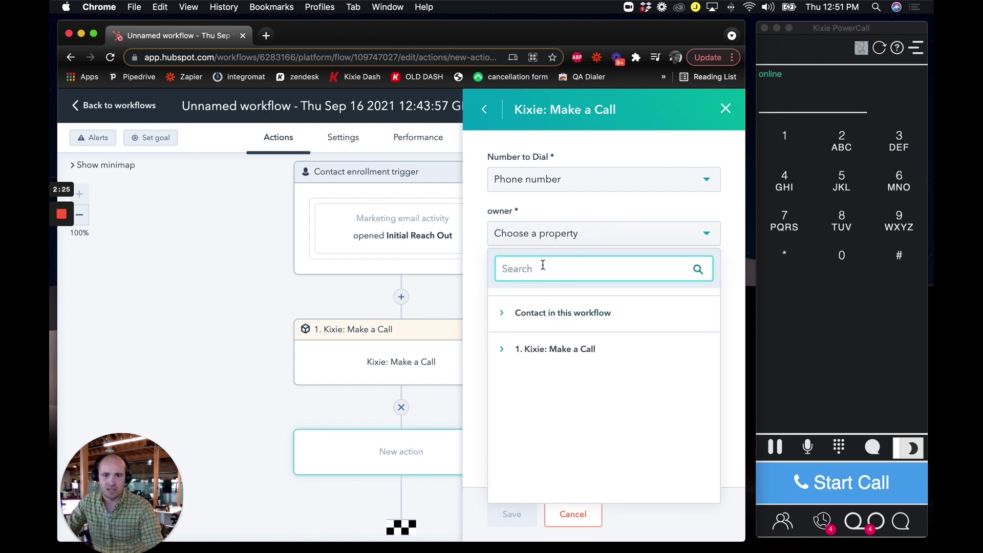
left_click(553, 314)
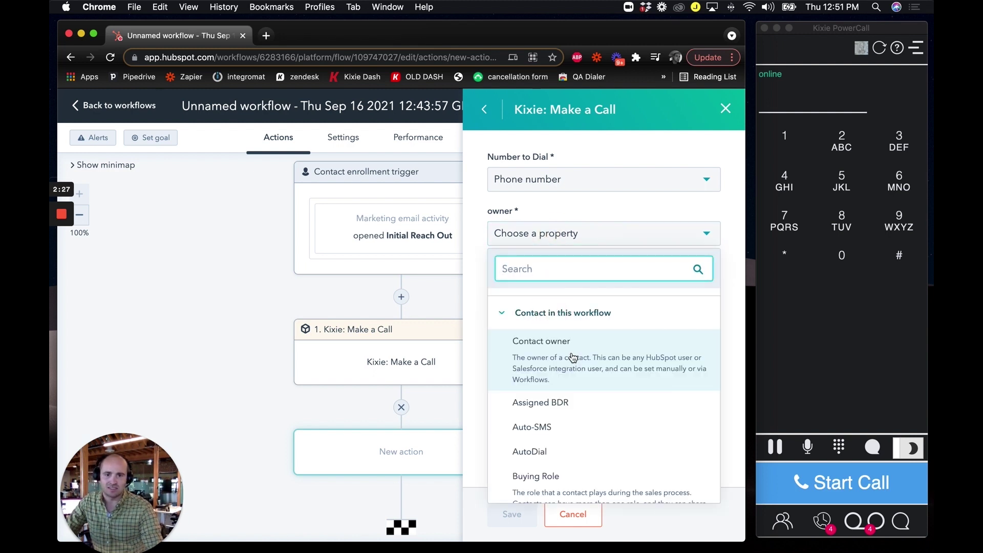
left_click(561, 362)
left_click(523, 285)
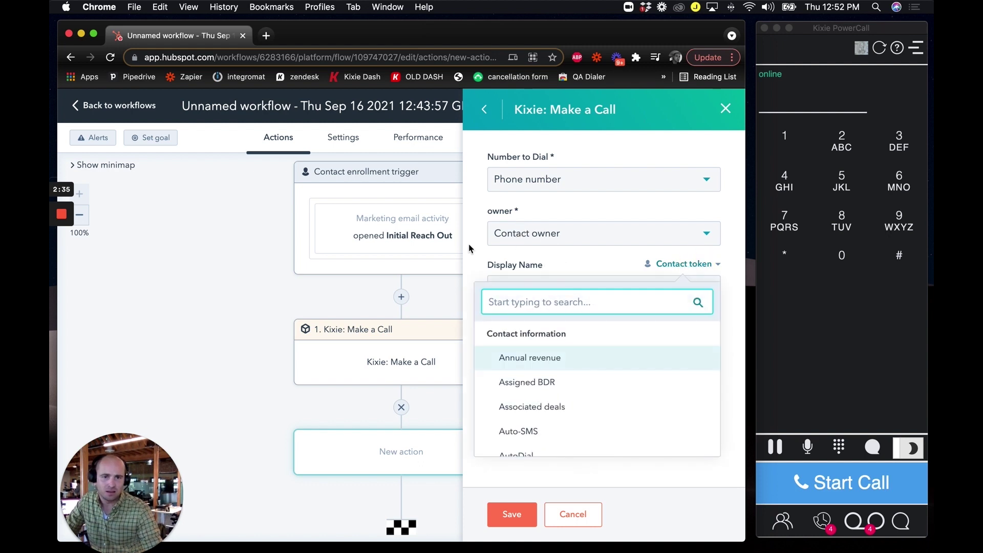
type("firs")
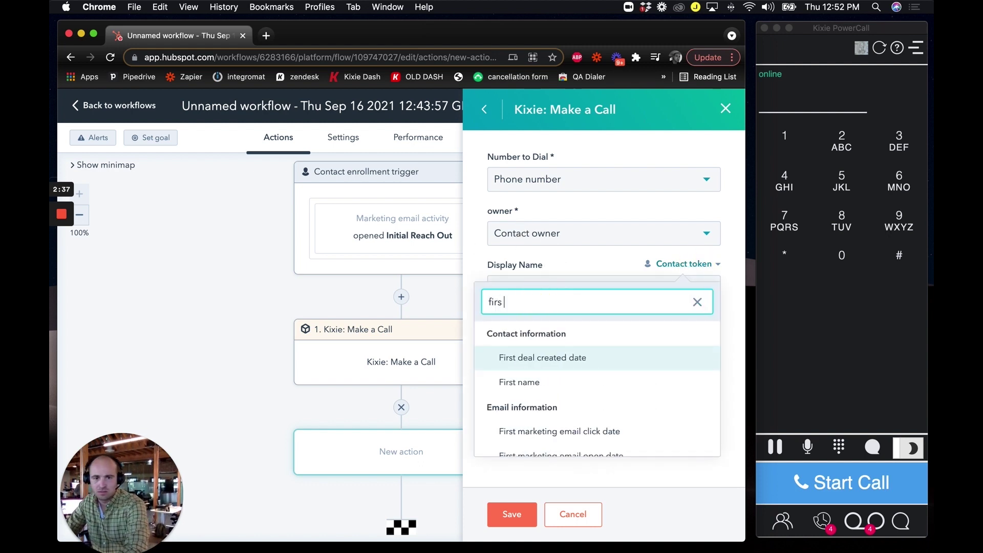
type("t name")
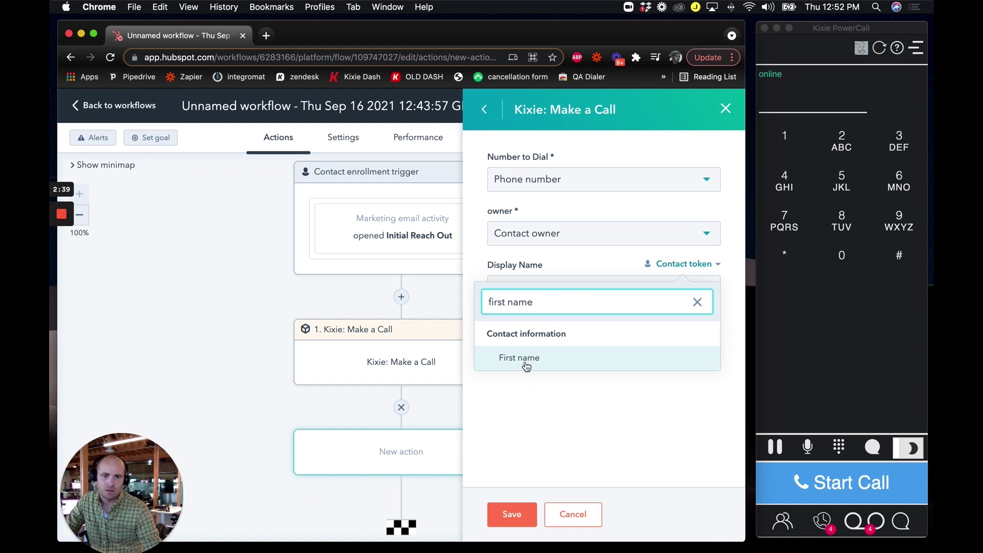
left_click(526, 358)
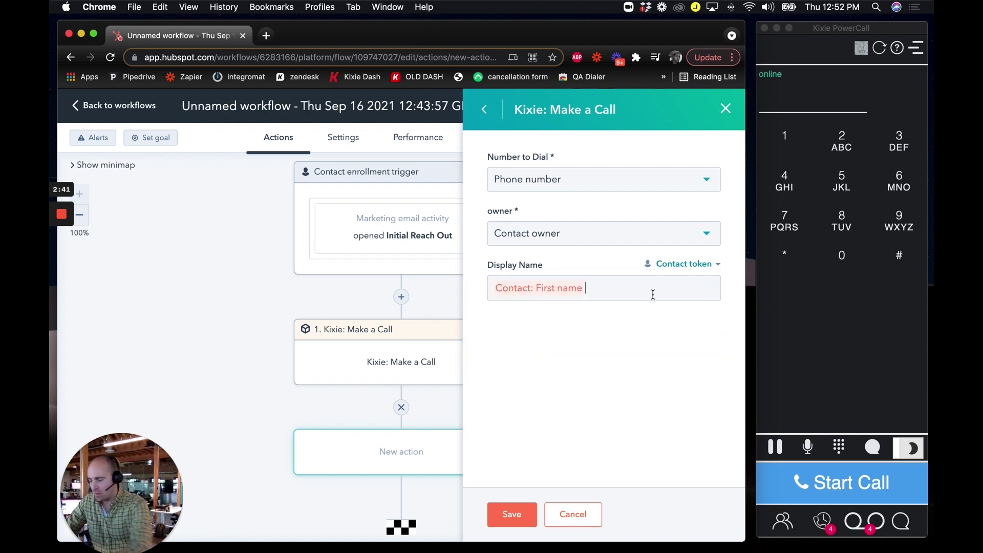
type("Opened E")
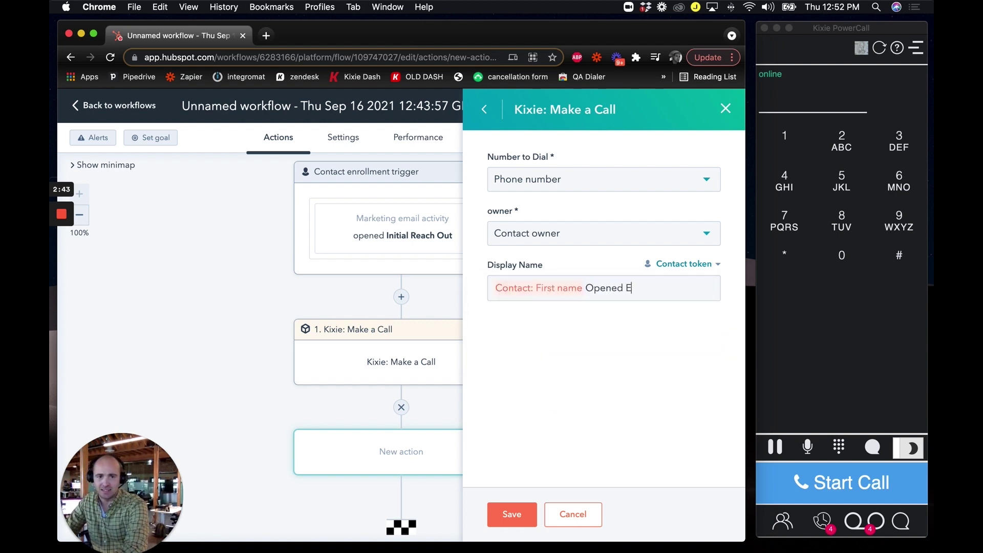
type("mail")
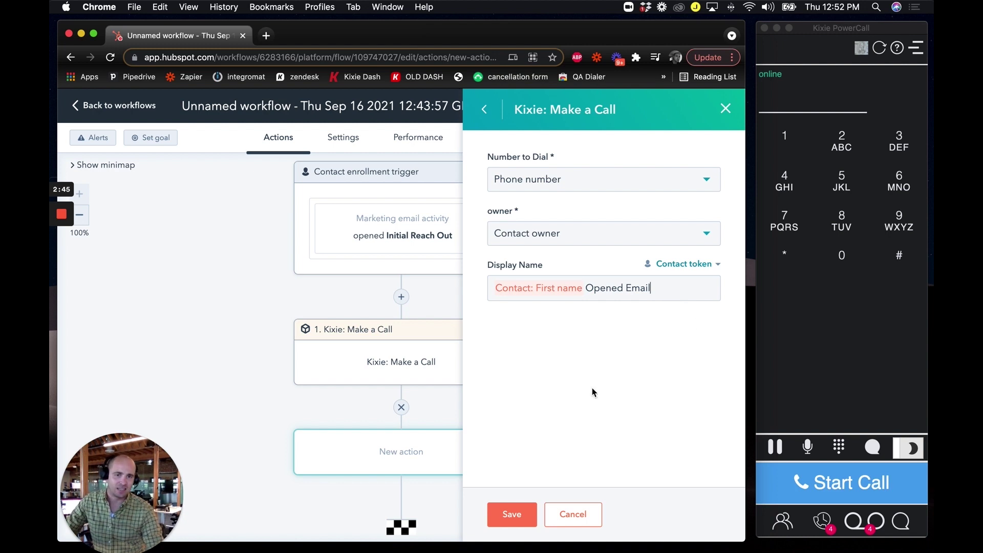
left_click(575, 515)
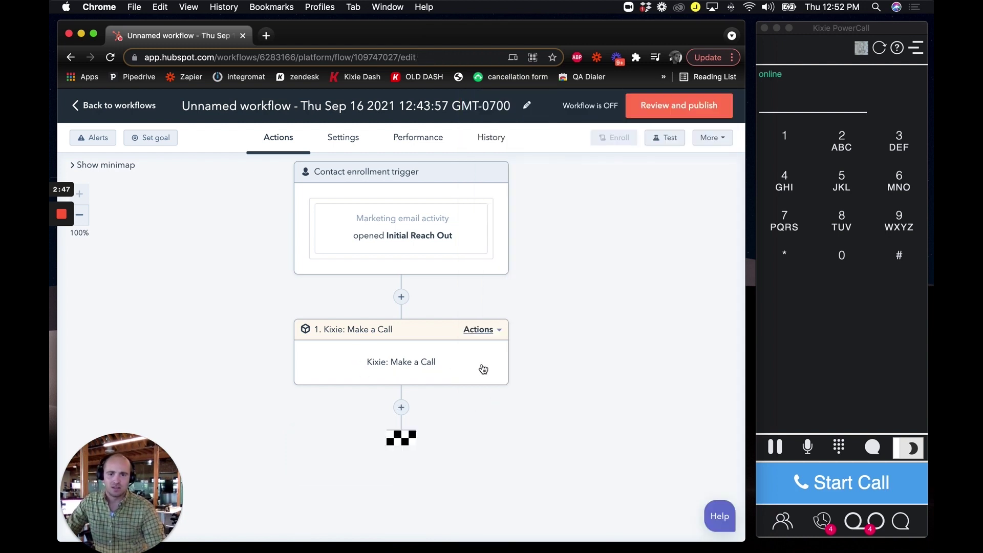
left_click(451, 360)
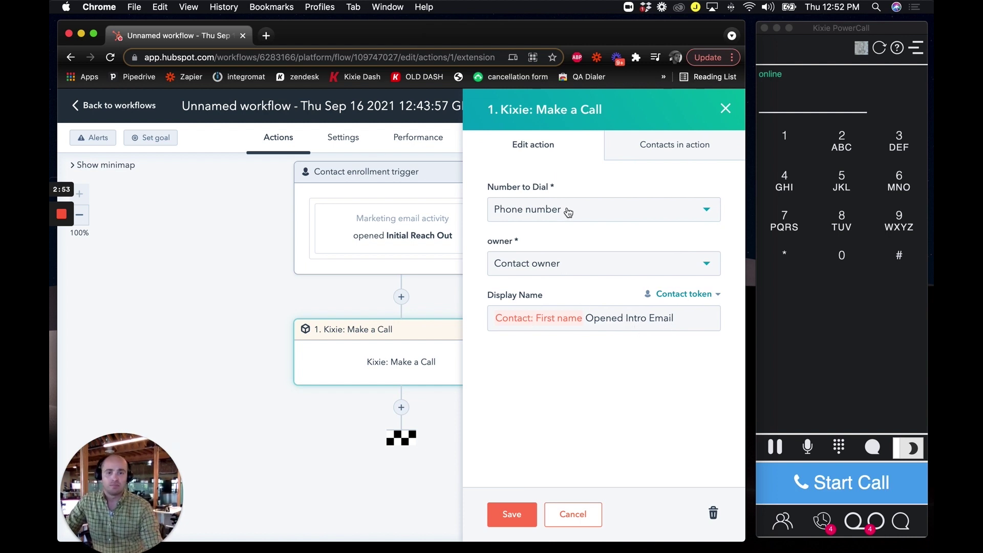
Step: Save the existing Kixie: Make a Call action and watch the auto-call ring in Kixie PowerCall
left_click(521, 517)
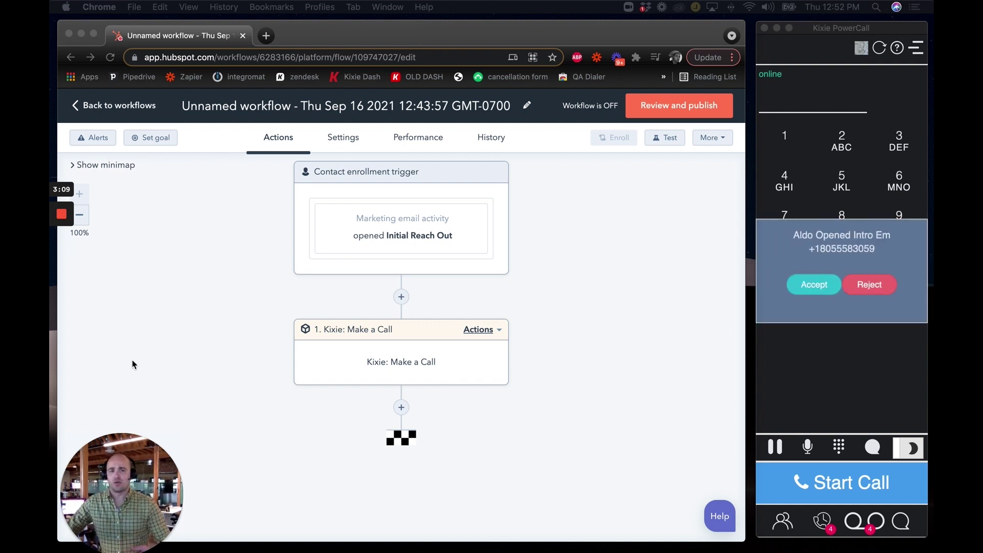
left_click(872, 250)
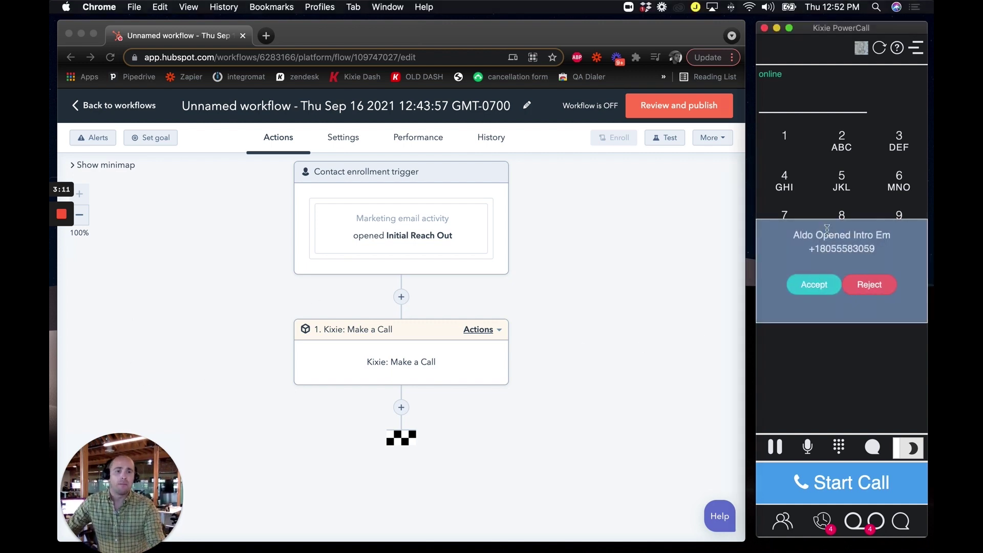
Step: Answer the incoming Kixie auto-call and open the caller's HubSpot contact record in a new tab
left_click(794, 235)
left_click_drag(794, 235, 841, 236)
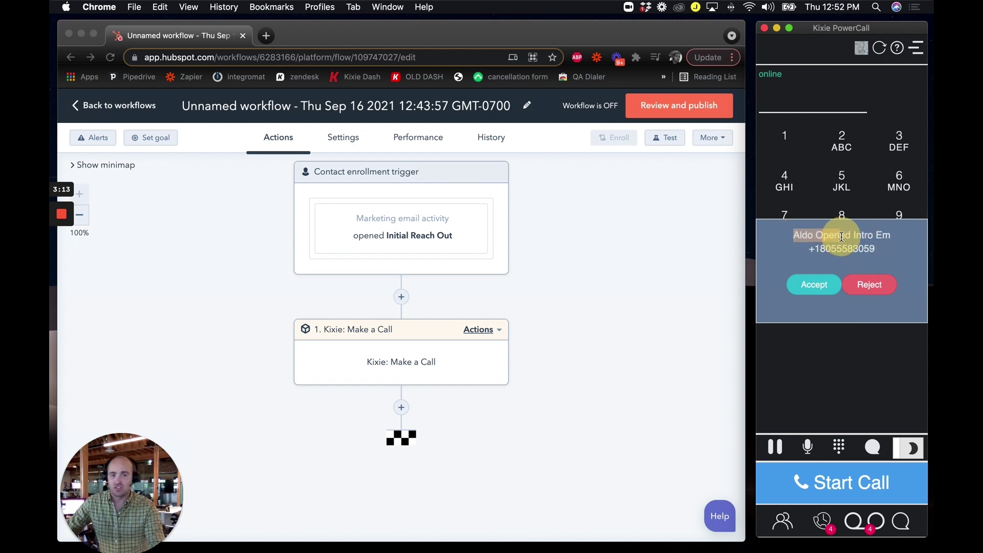
left_click_drag(841, 237, 879, 238)
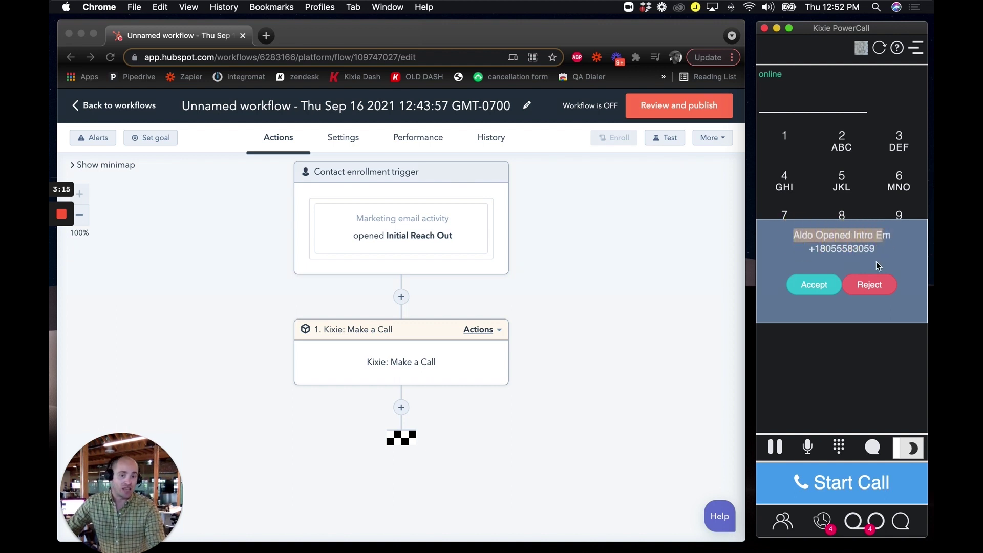
left_click(835, 366)
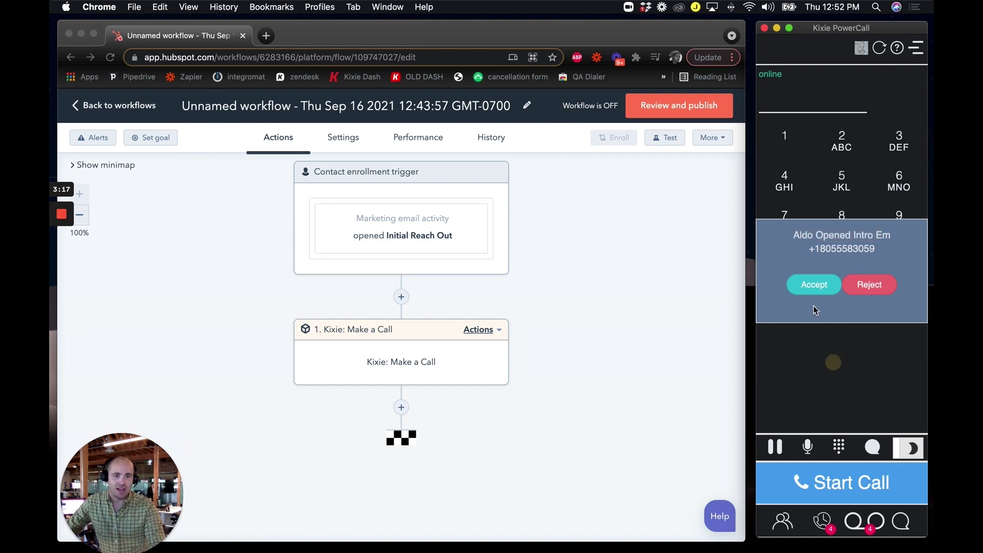
left_click(809, 290)
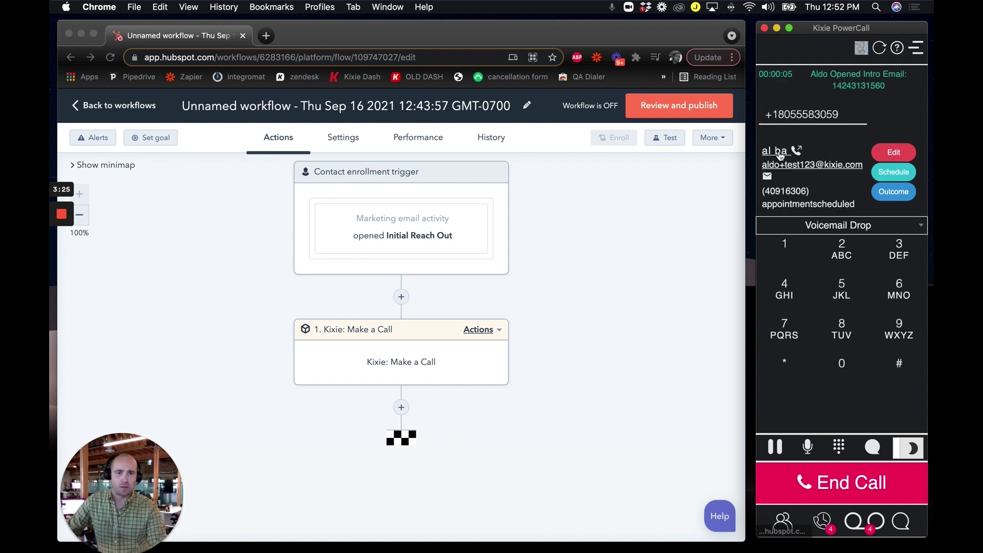
left_click(779, 155)
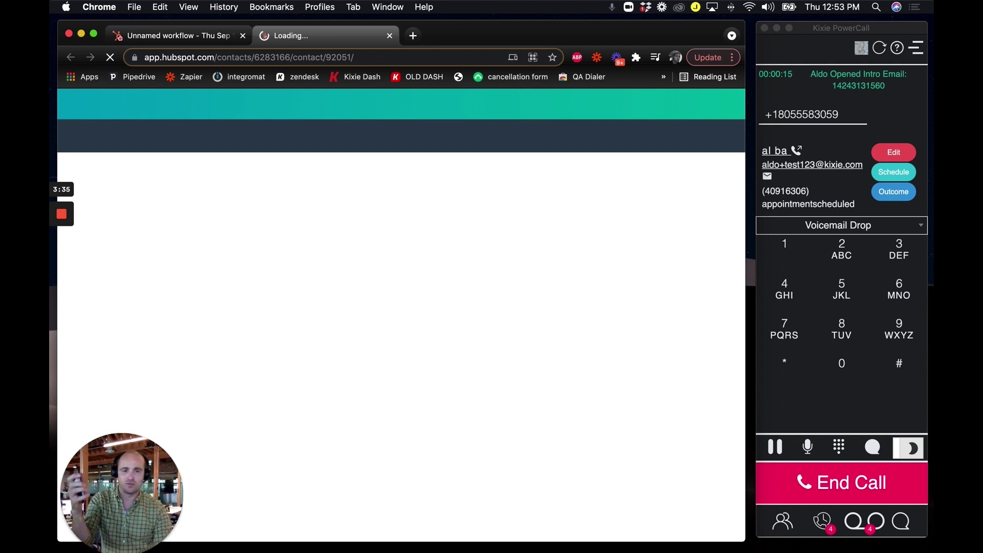
left_click(864, 231)
Step: Drop the intro vm voicemail, ending the call with a Connected outcome
left_click(842, 230)
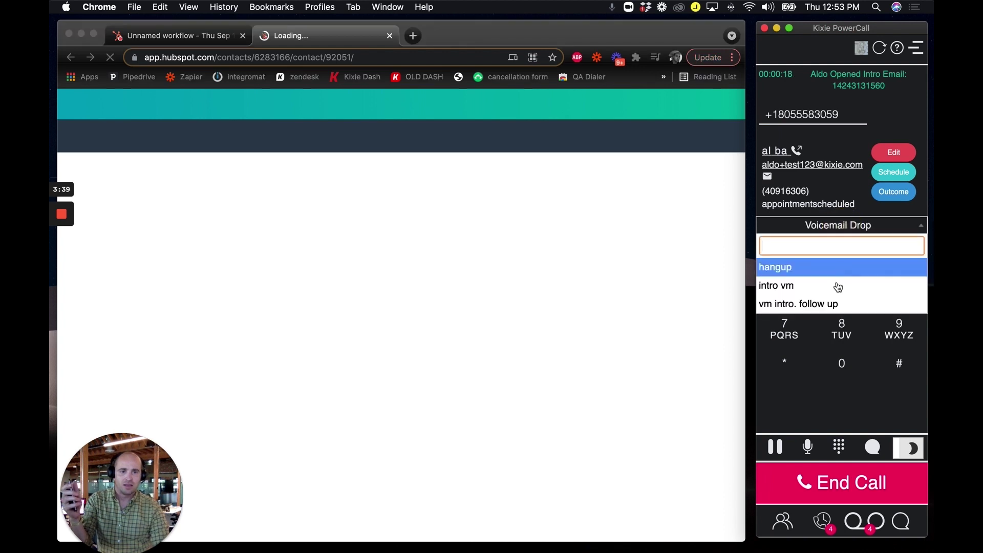
left_click(836, 286)
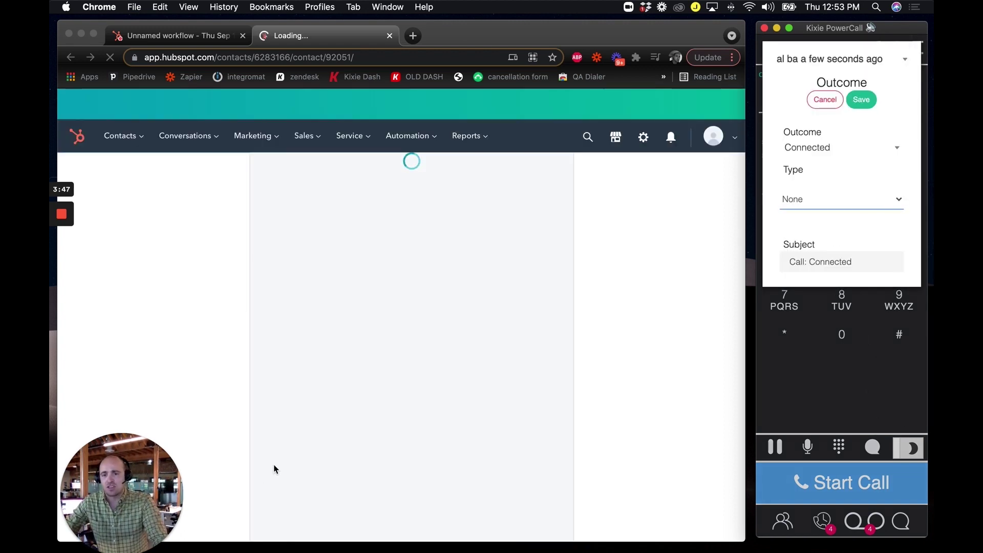
left_click(137, 512)
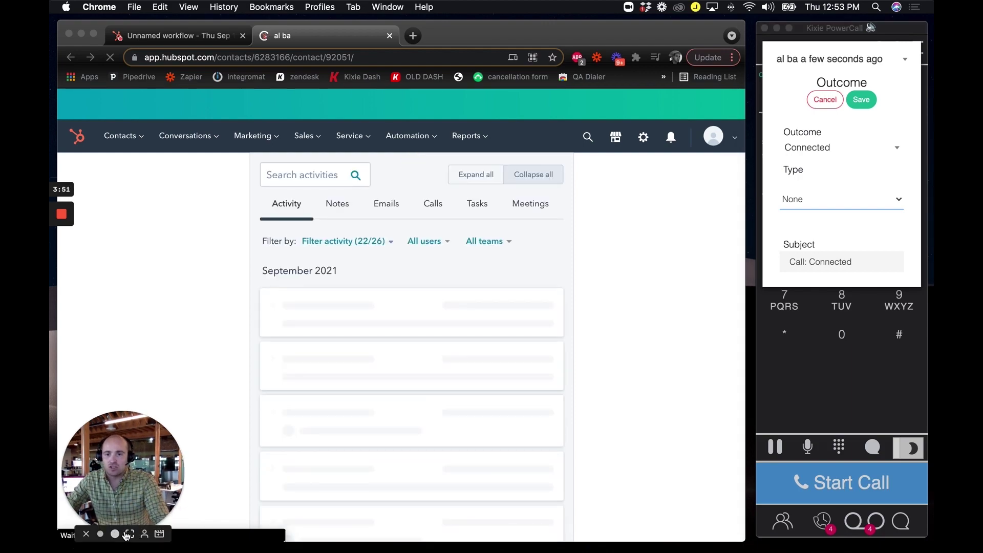
left_click(128, 535)
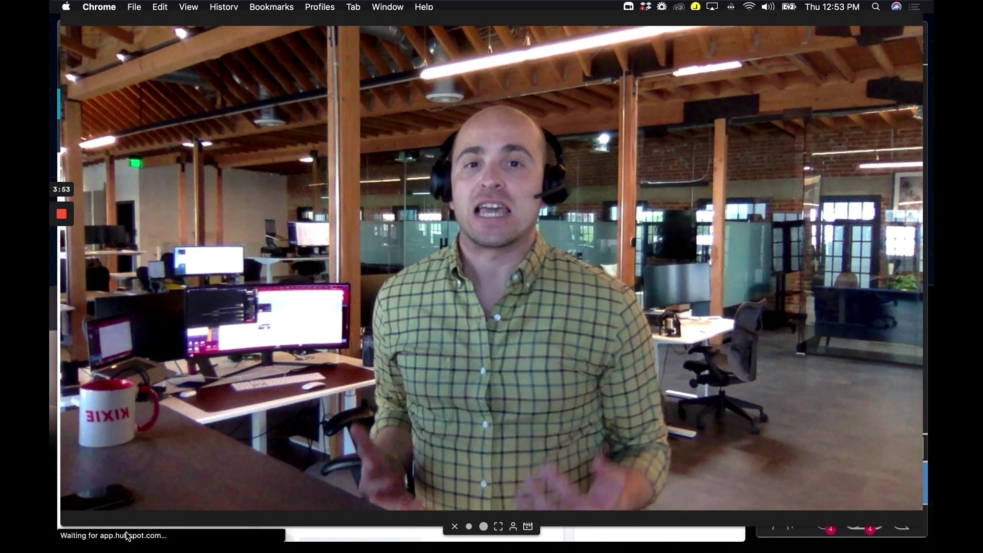